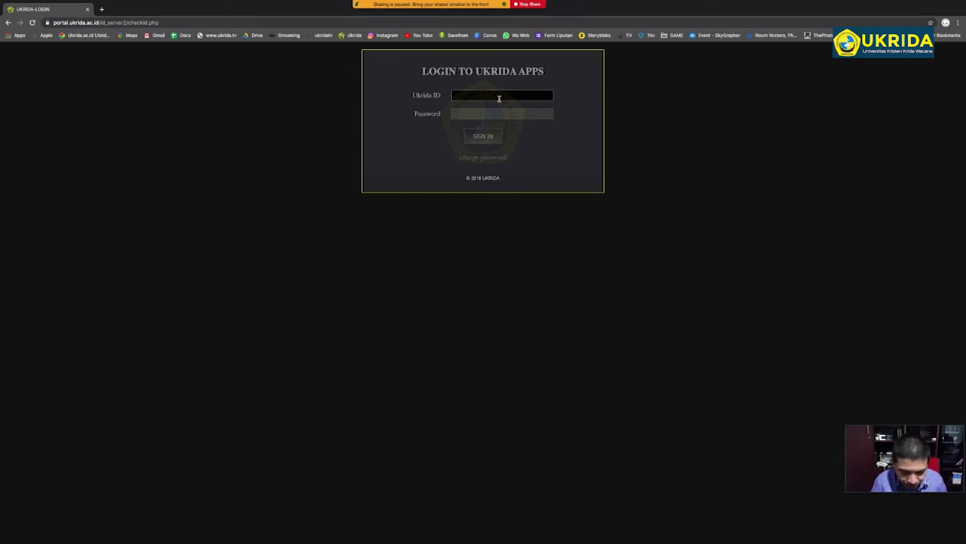
Sign in with the student's Ukrida ID and password, decline saving it, and open SKPI-Softskills-PA.
type("102")
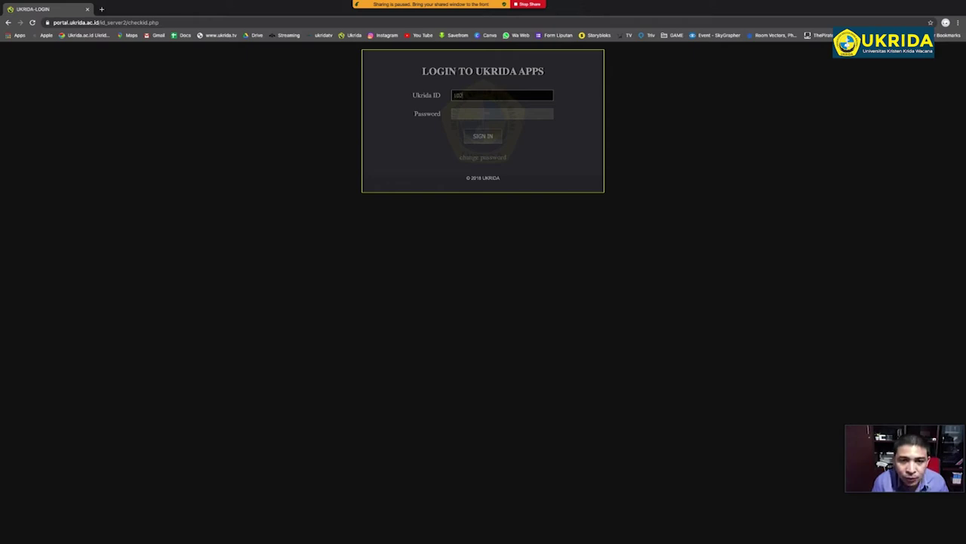
type("017112")
left_click(493, 111)
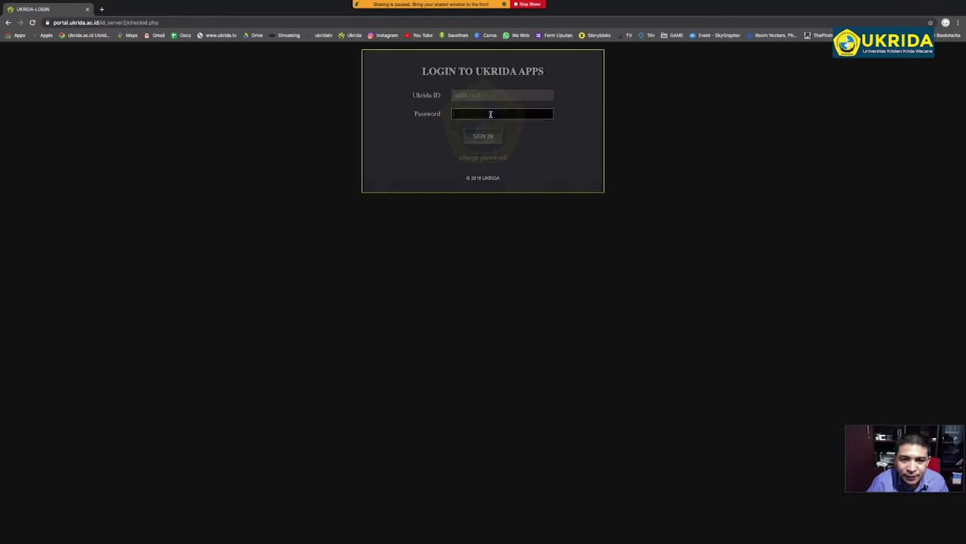
type("•")
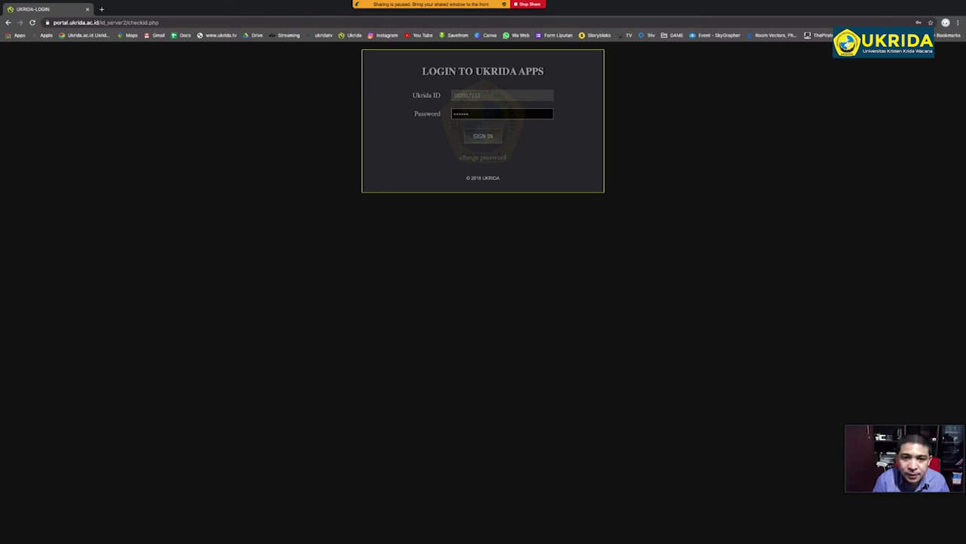
left_click(489, 136)
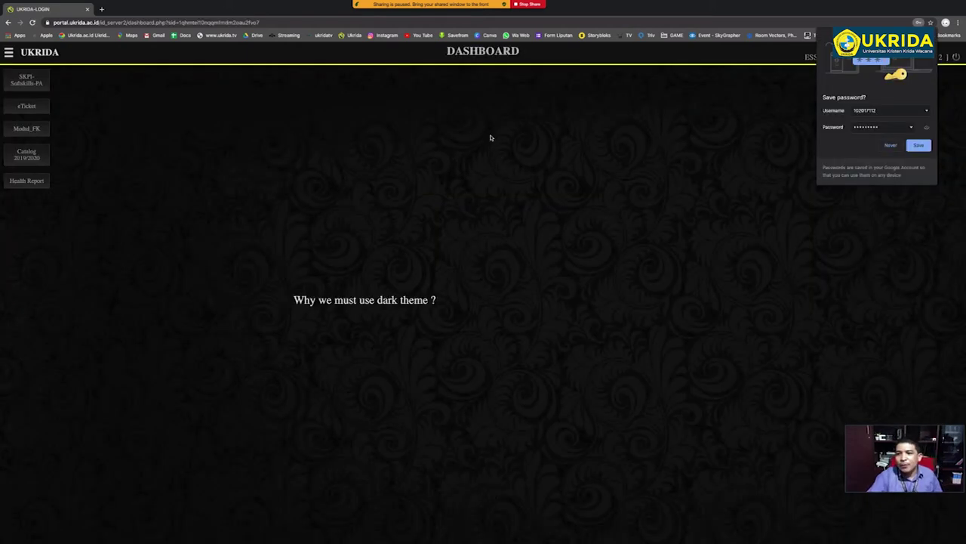
left_click(891, 145)
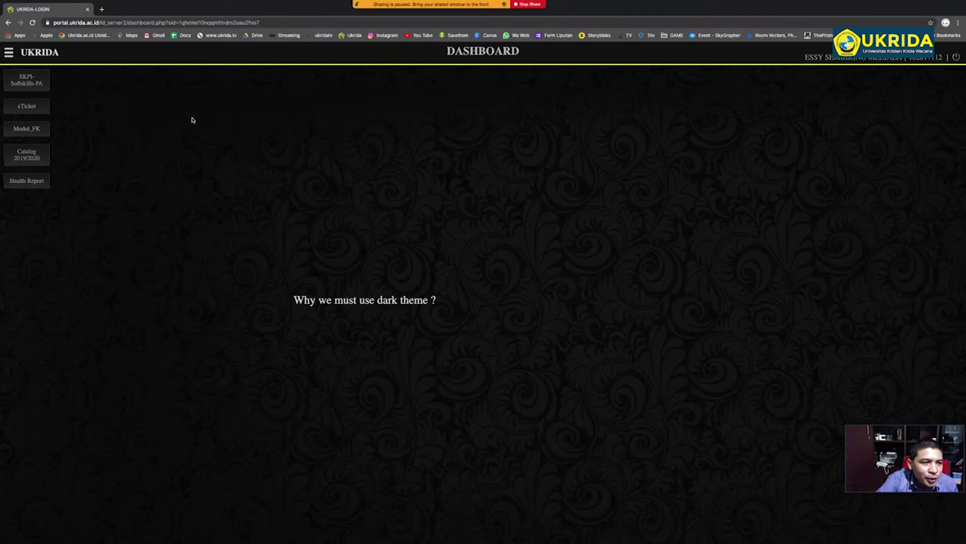
left_click(36, 84)
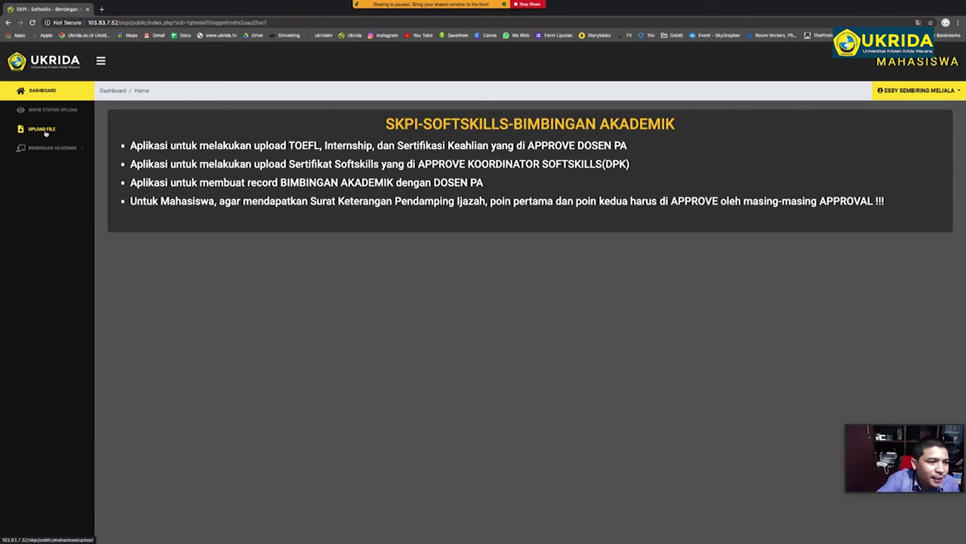
Open the Upload File page and scroll down to the form's Title (ID) field.
left_click(44, 130)
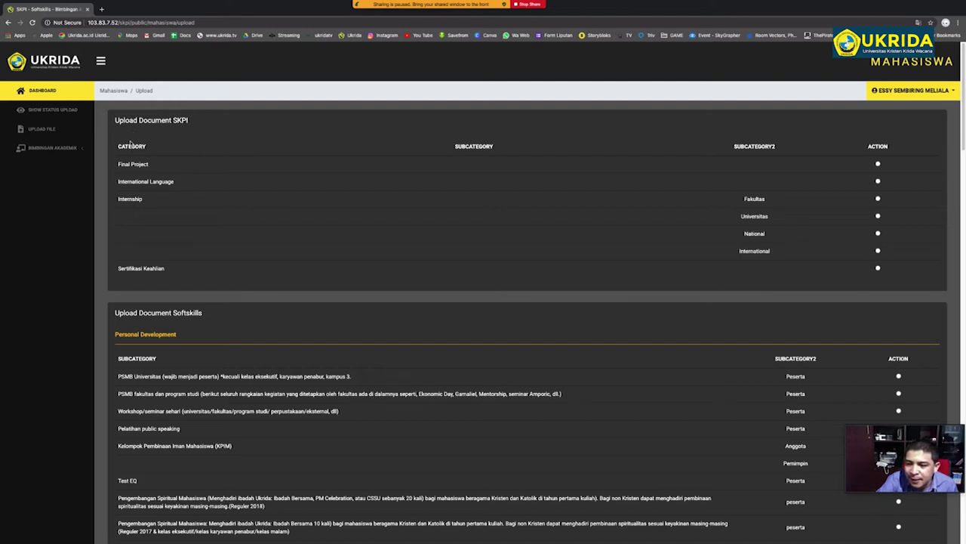
left_click_drag(131, 146, 855, 268)
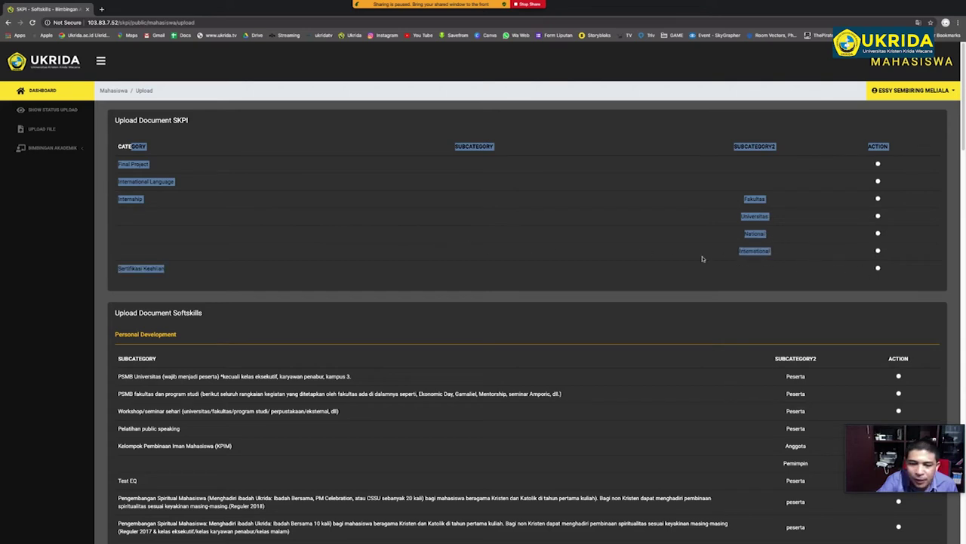
left_click(304, 272)
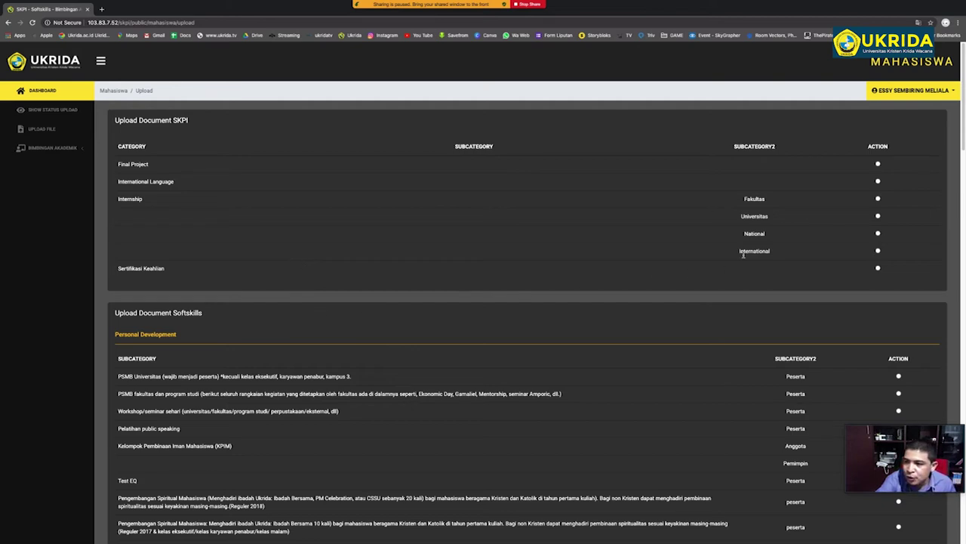
scroll(963, 143, "down", 2)
left_click_drag(963, 142, 963, 158)
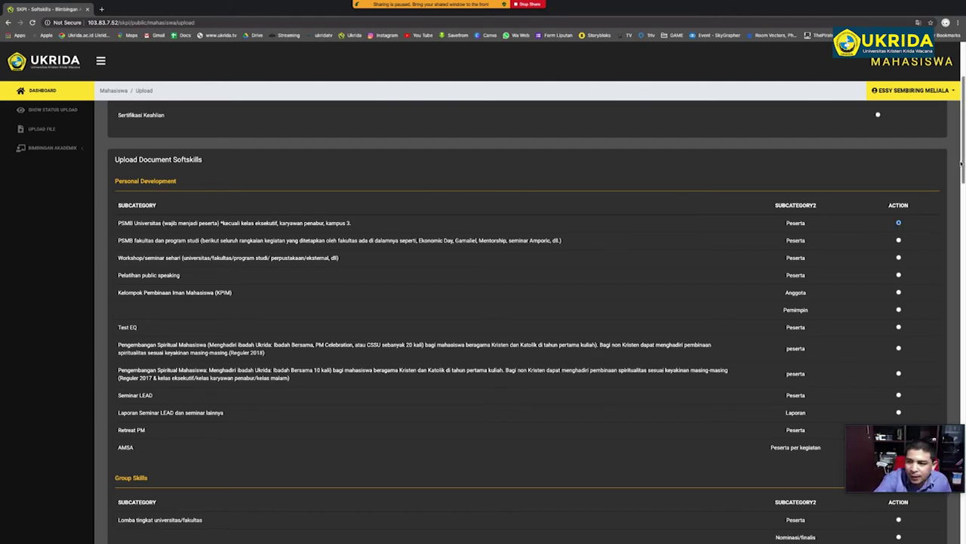
left_click_drag(963, 162, 963, 491)
left_click(487, 353)
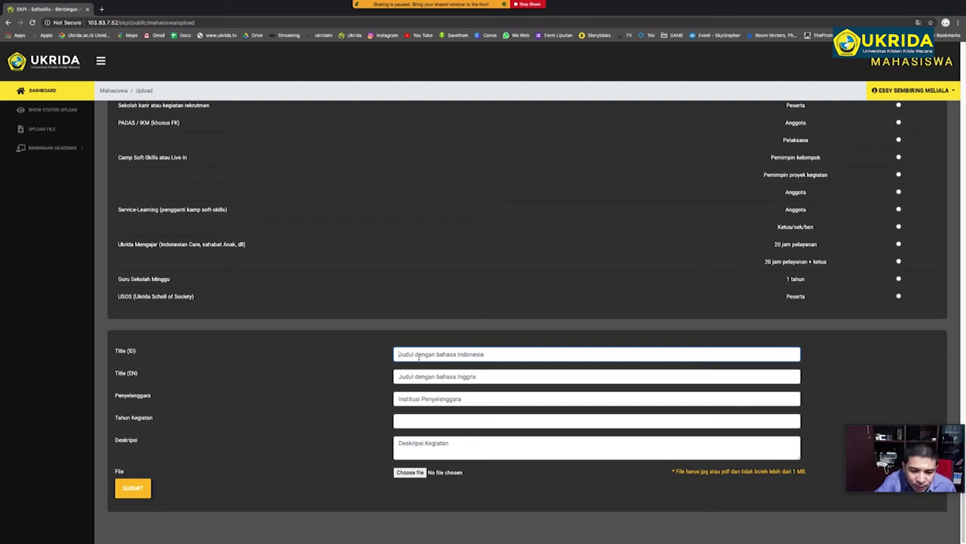
Enter the Title (ID) 'Pengantar Studi Mahasiswa Baru dengan tema Ukridian Berprestasi'.
type("O")
key("BackSpace")
type("P")
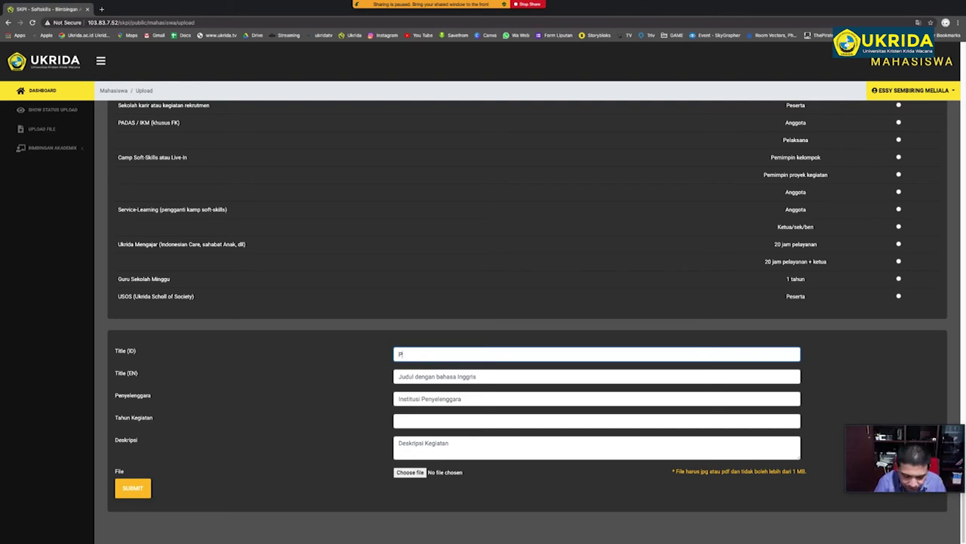
type("engantar")
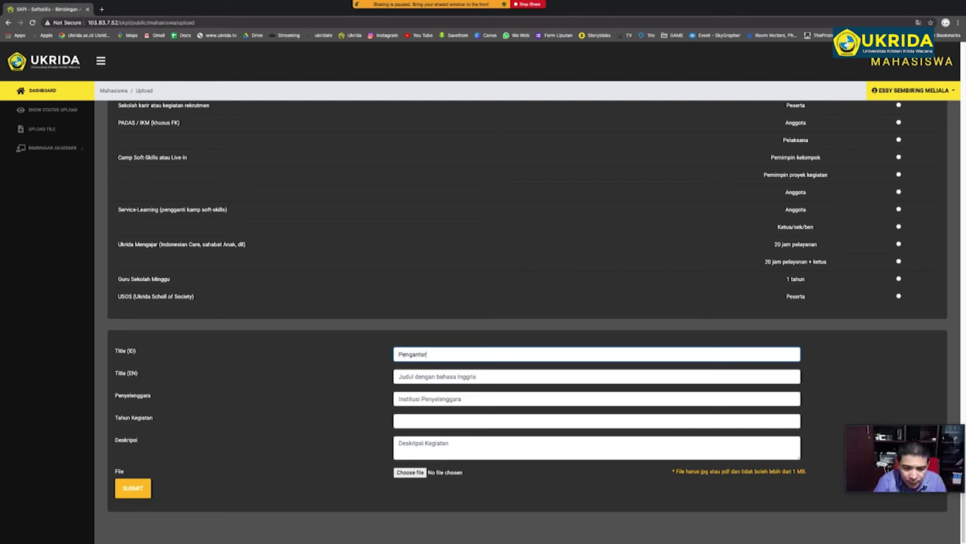
type(" Situdi")
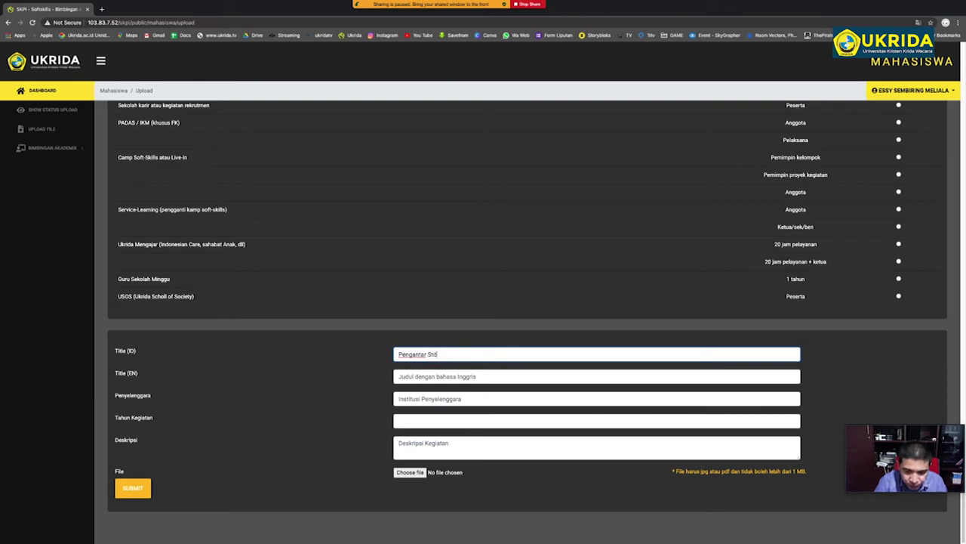
type(" Ma")
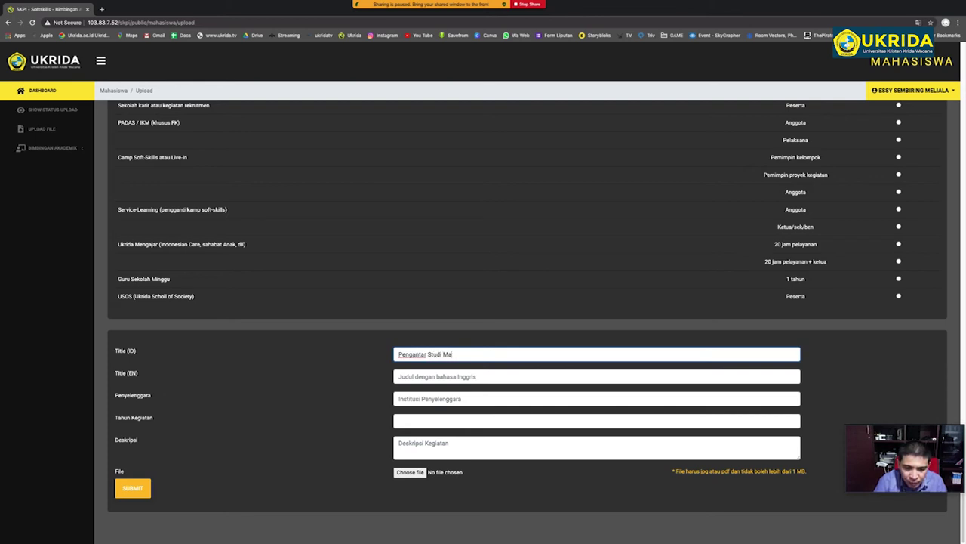
type("hasiswa Barusdengan")
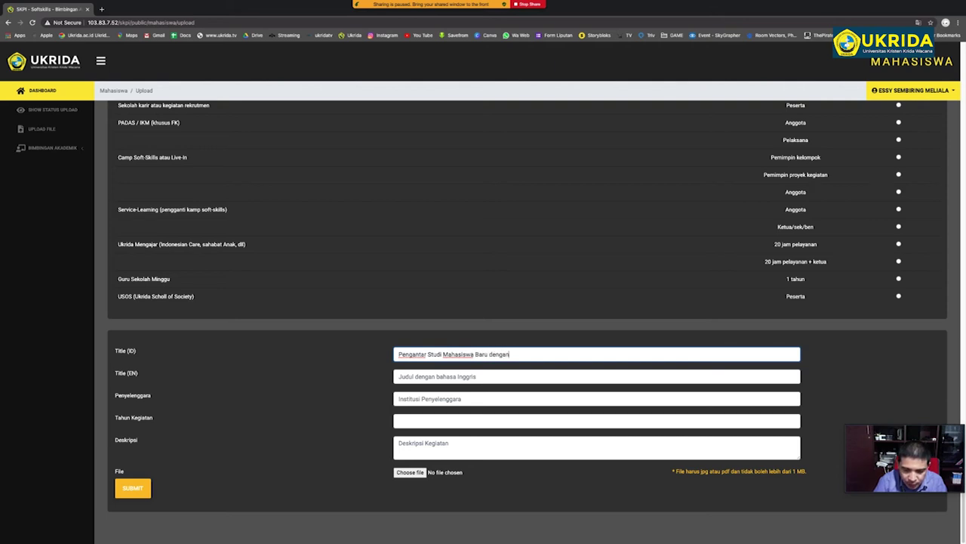
type(" tema Ukridian")
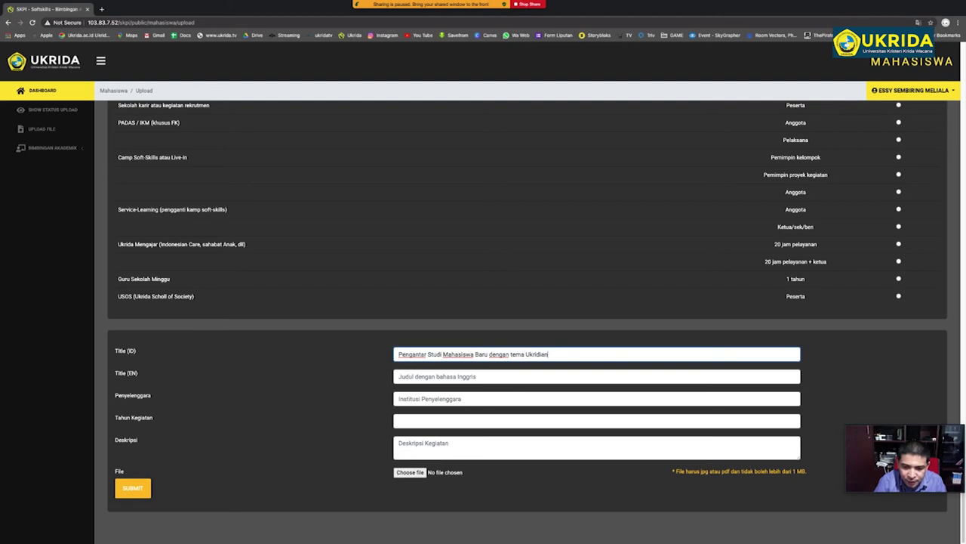
type(" Bero")
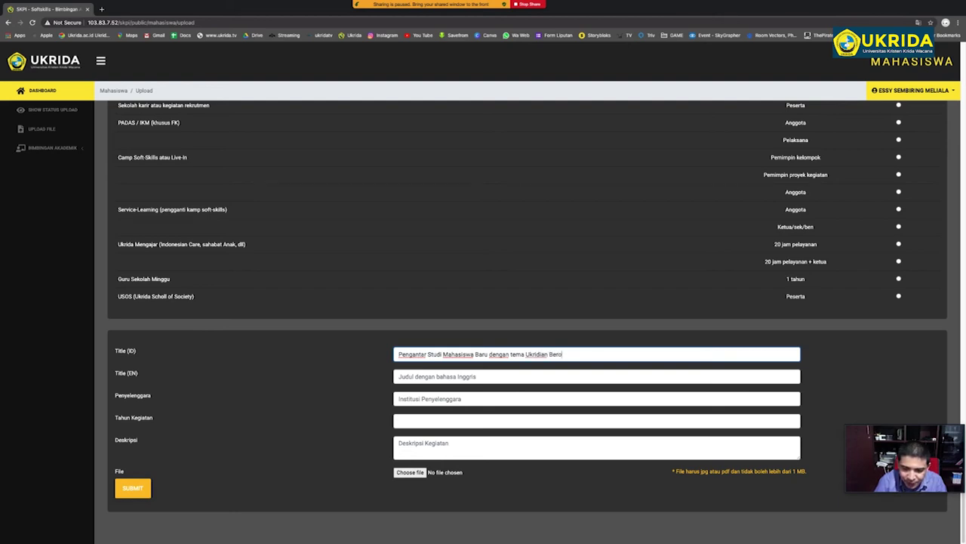
key("BackSpace")
type("prestasi")
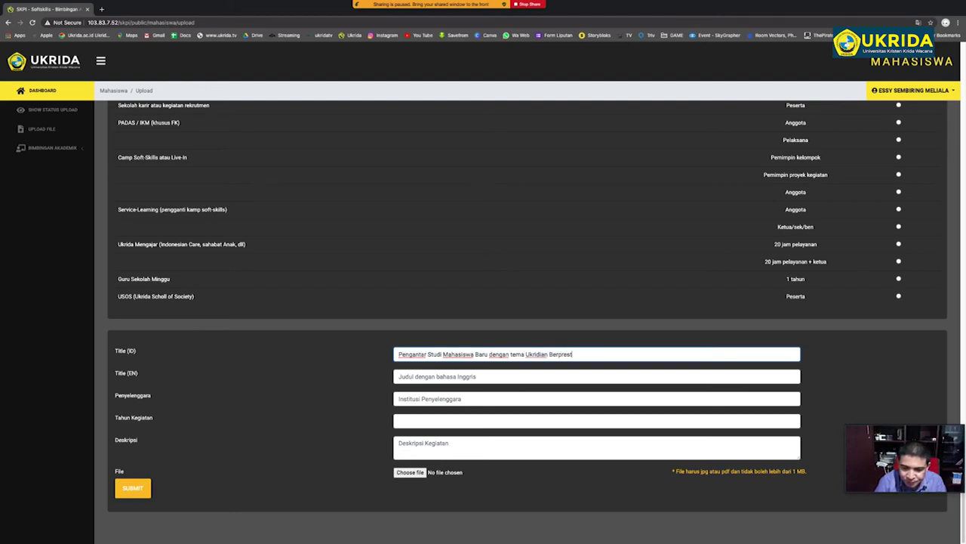
Set the organiser to 'Ukrida' and the activity year to 2019.
left_click(426, 380)
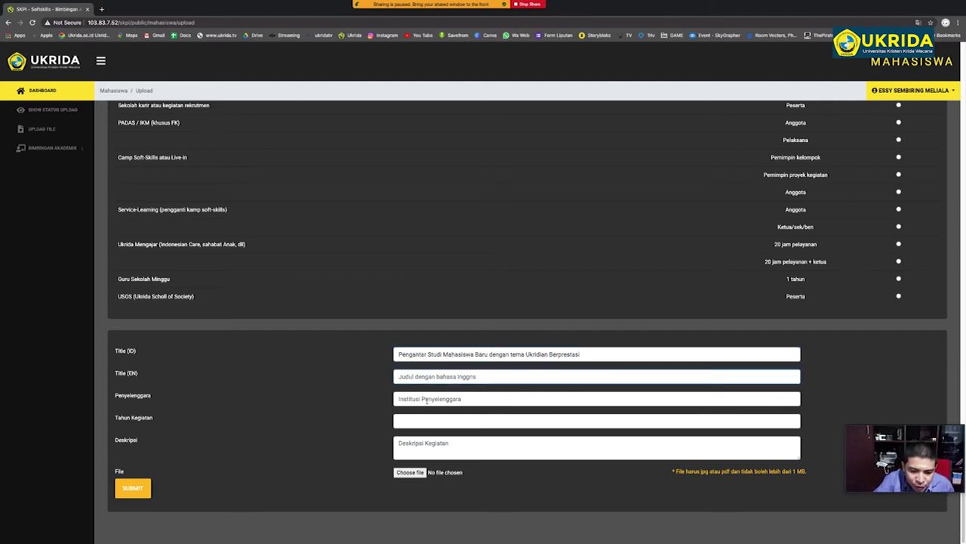
type("Ukrida")
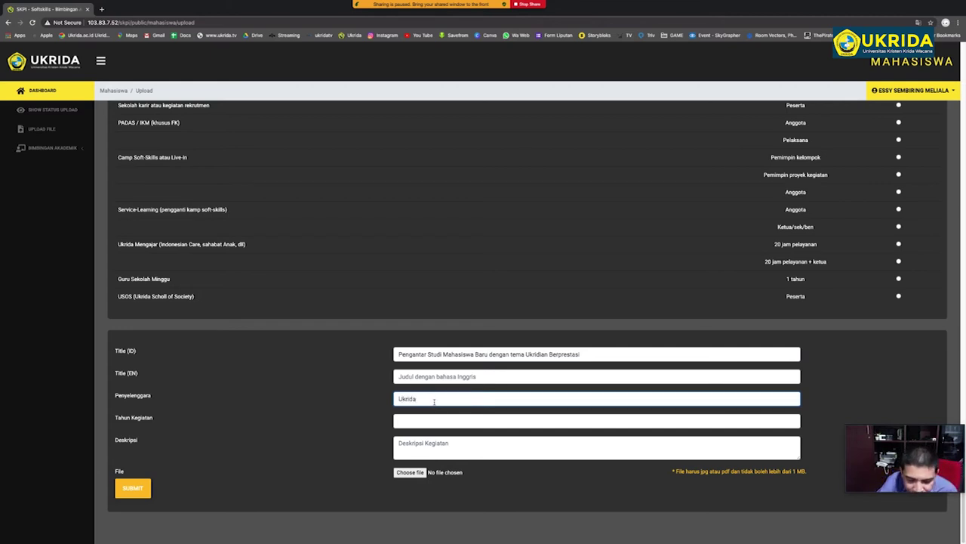
left_click(433, 443)
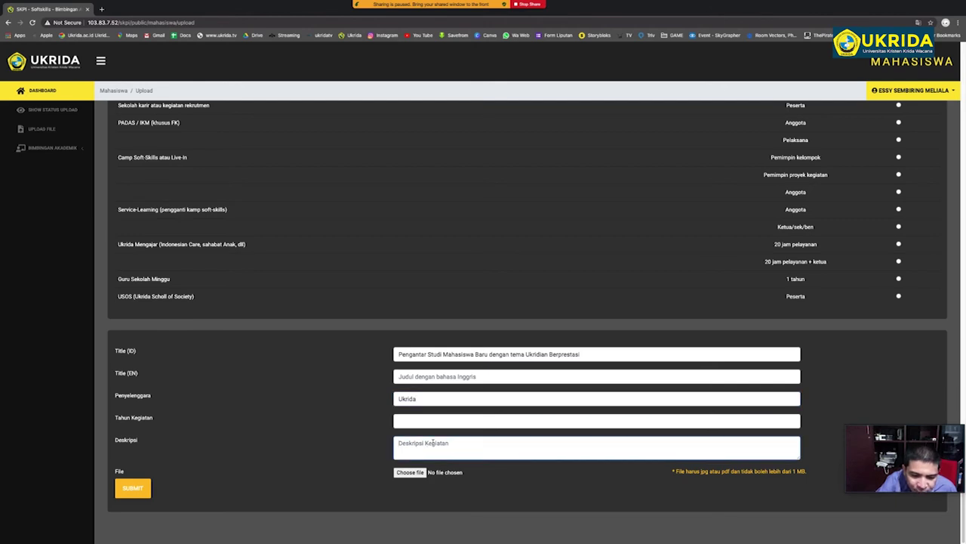
left_click(433, 422)
type("2019")
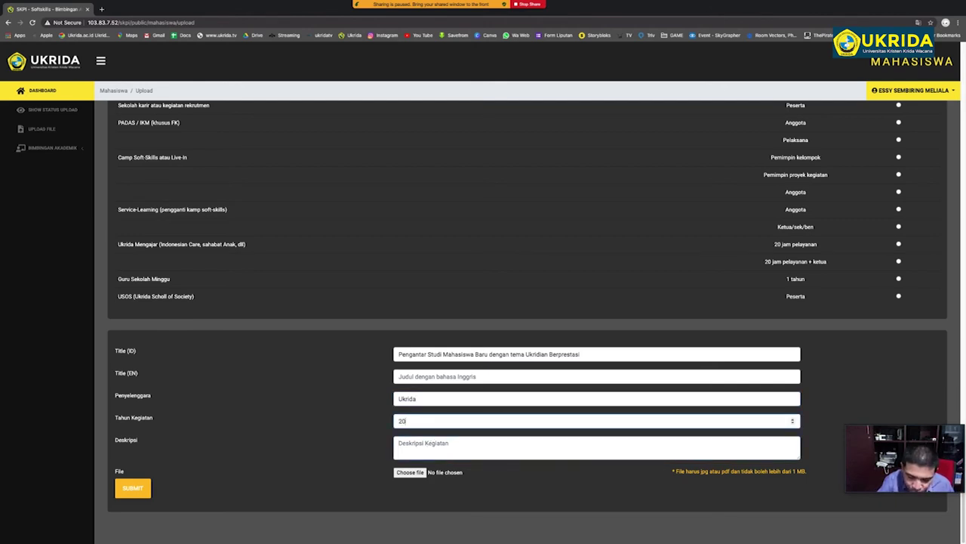
left_click(423, 443)
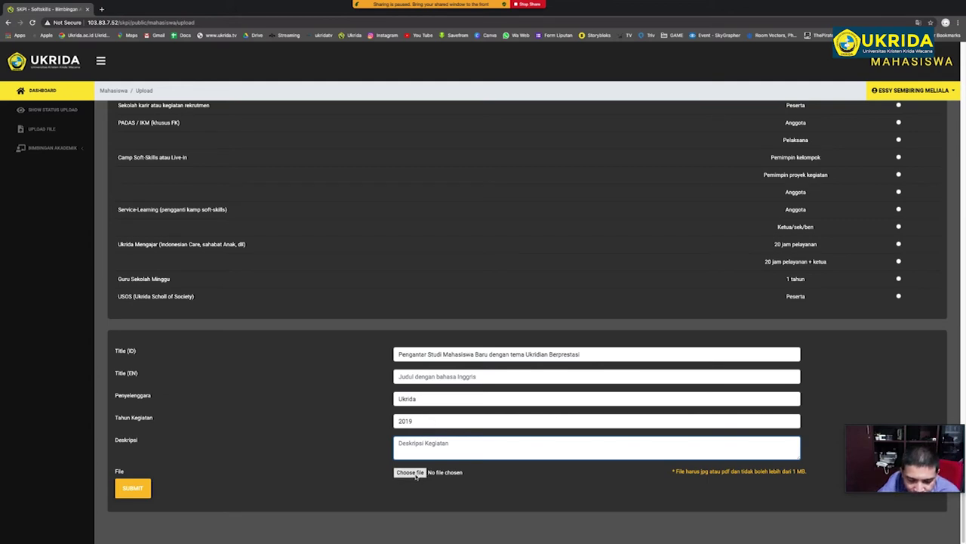
left_click(410, 472)
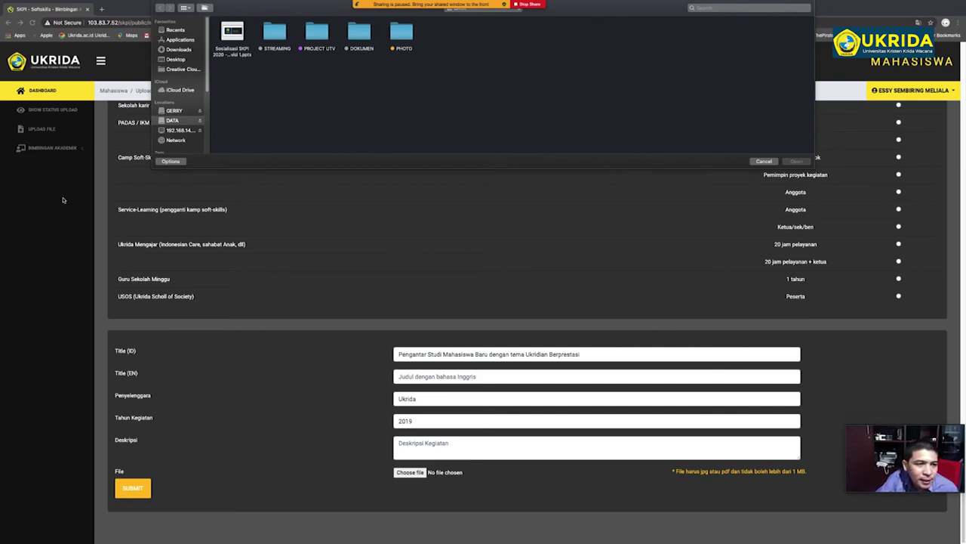
left_click(764, 162)
Review the upload status list, then log out of the portal.
left_click(32, 110)
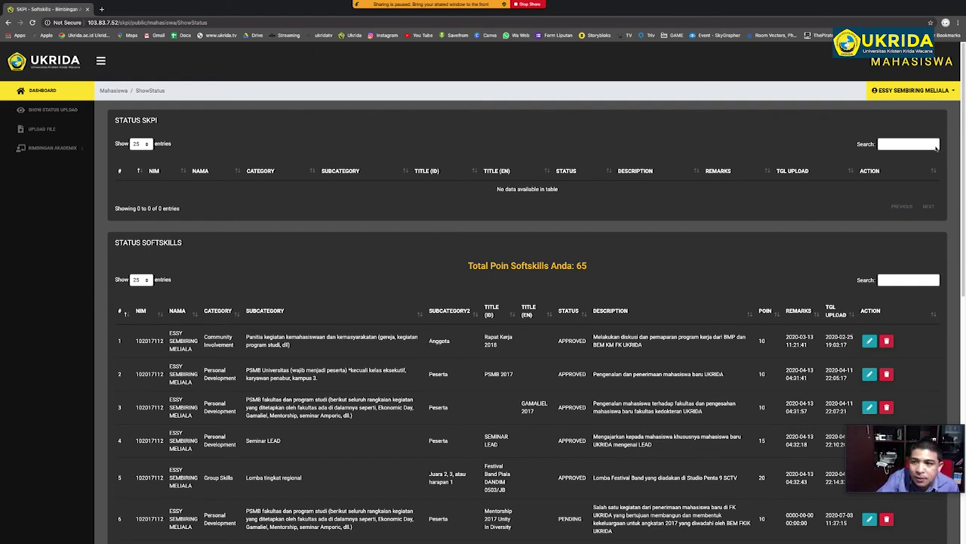
left_click(944, 96)
left_click(910, 109)
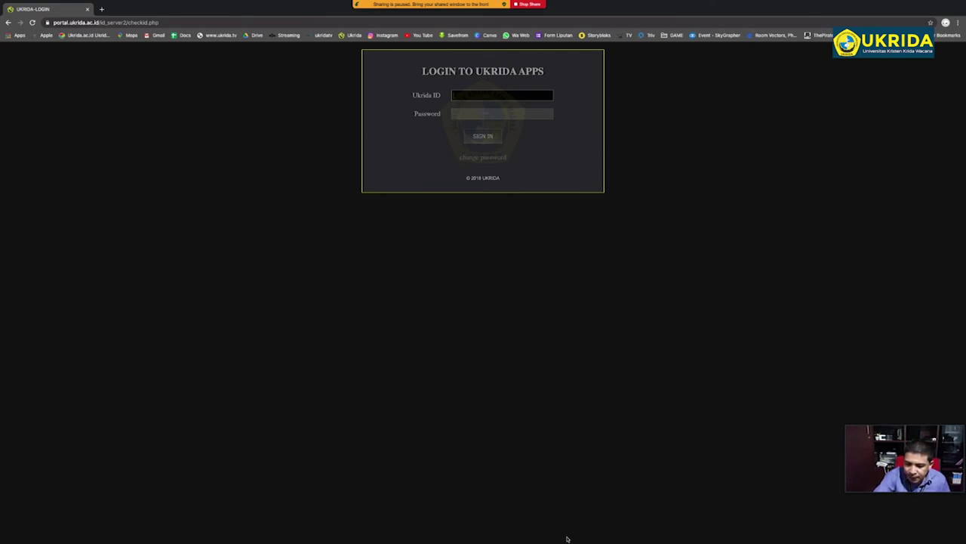
Return to the PowerPoint presentation and advance to slide 9.
mouse_move(576, 541)
left_click(639, 527)
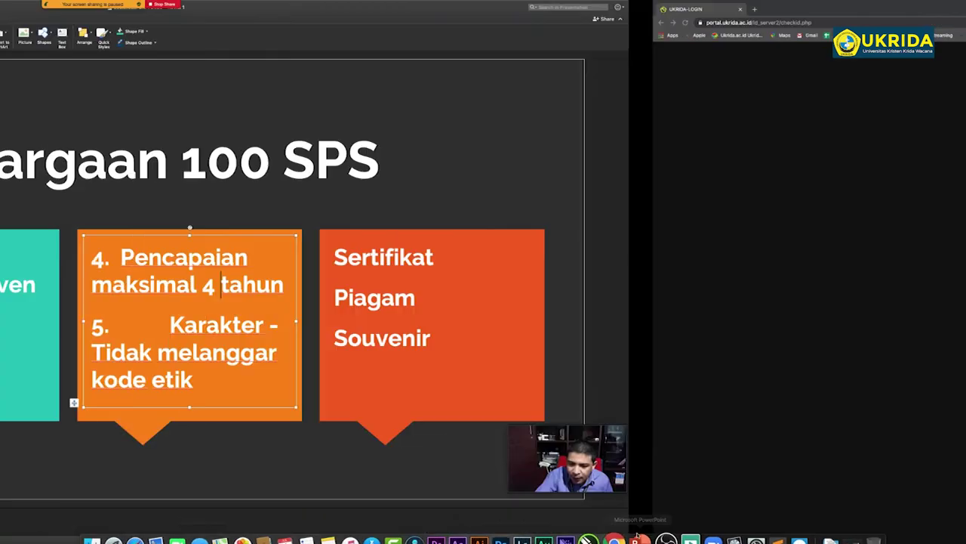
left_click(136, 413)
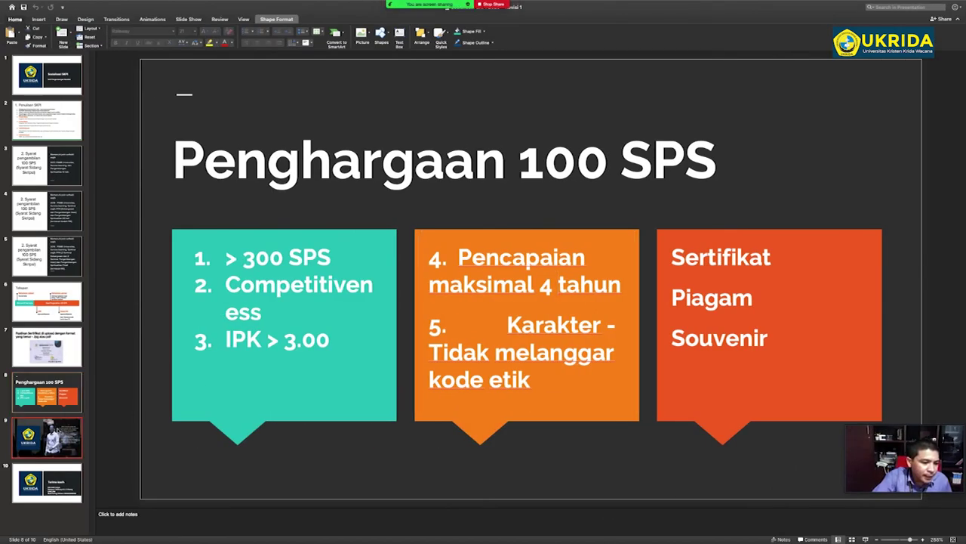
key("Page_Down")
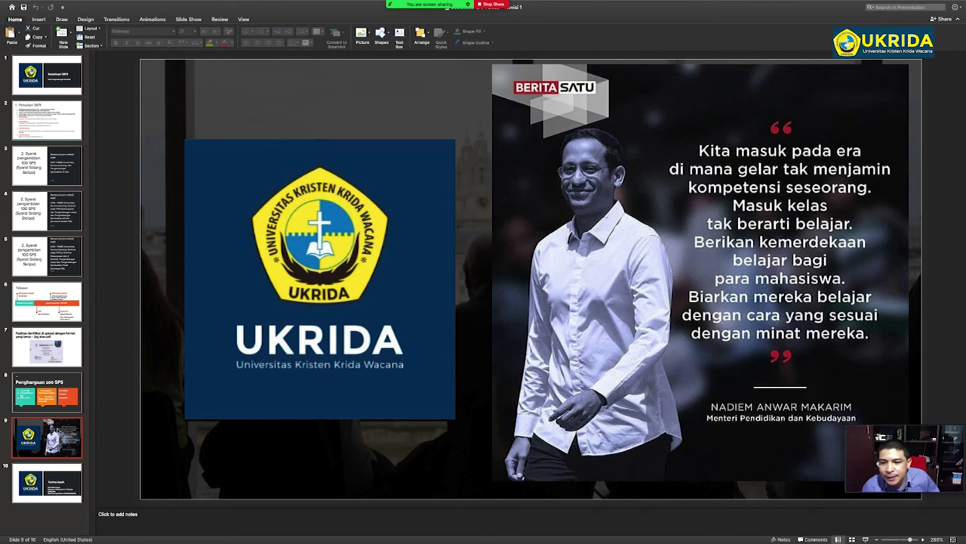